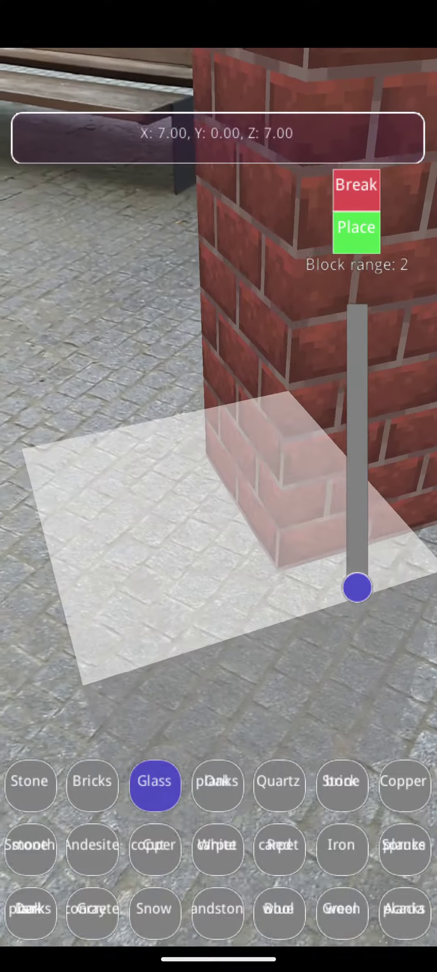
Step: Place an oak planks block with a brick block on top, then select glass
left_click(228, 782)
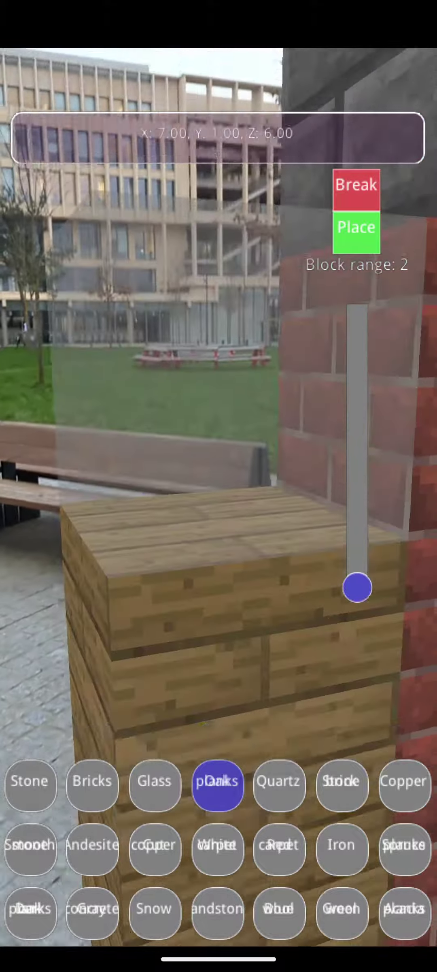
left_click(237, 598)
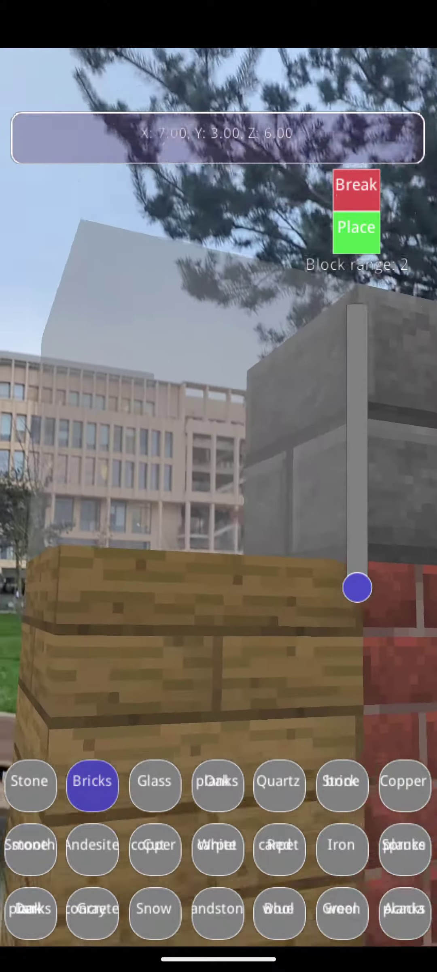
left_click(356, 227)
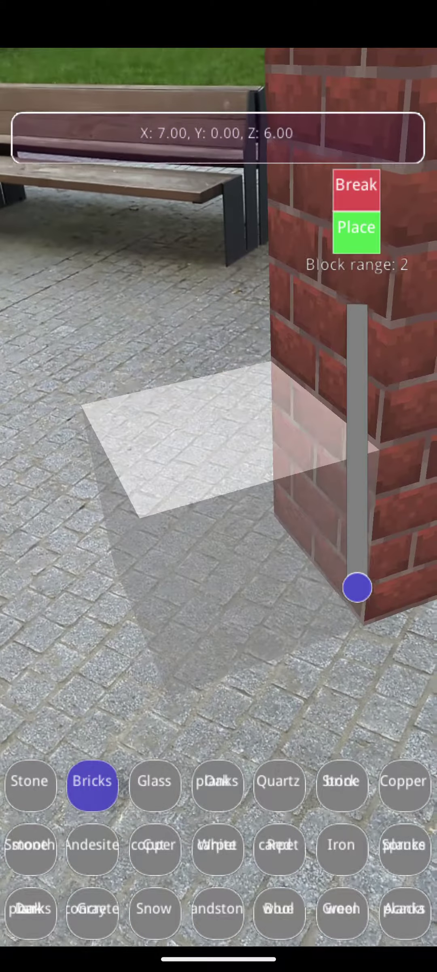
left_click_drag(238, 627, 251, 598)
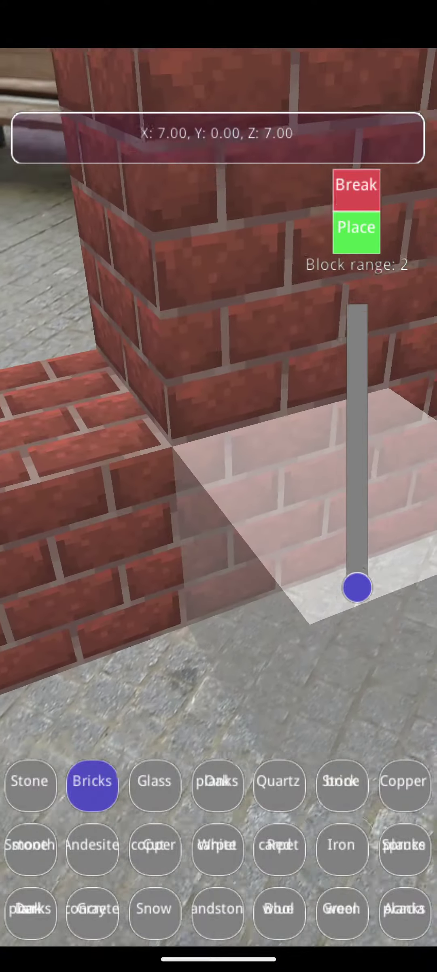
left_click(154, 786)
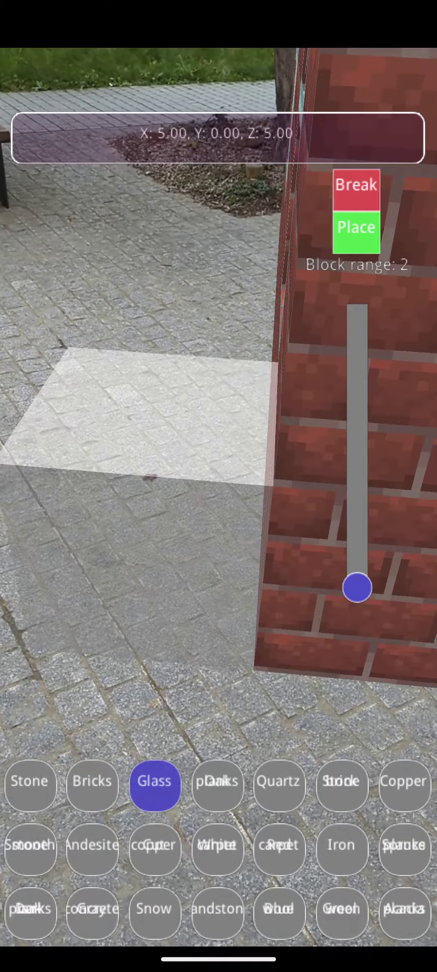
Step: Select smooth stone, raise the brick pillar one block, then switch through glass to bricks
left_click(30, 849)
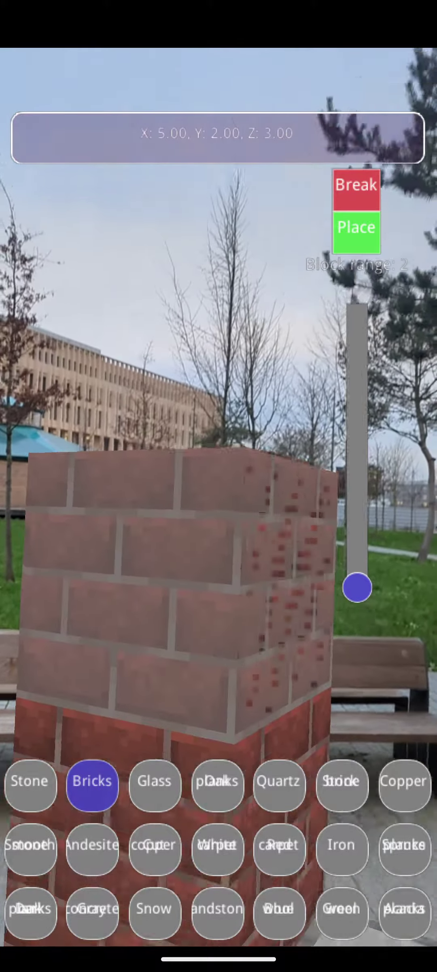
left_click(178, 592)
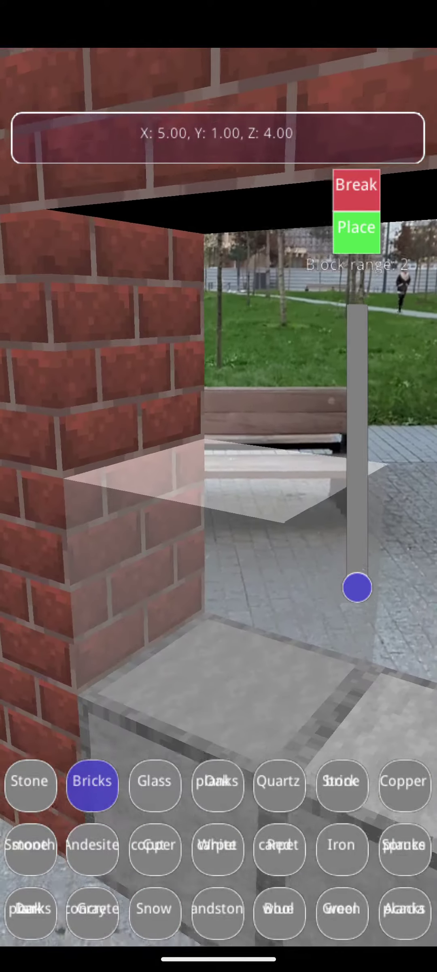
left_click(154, 780)
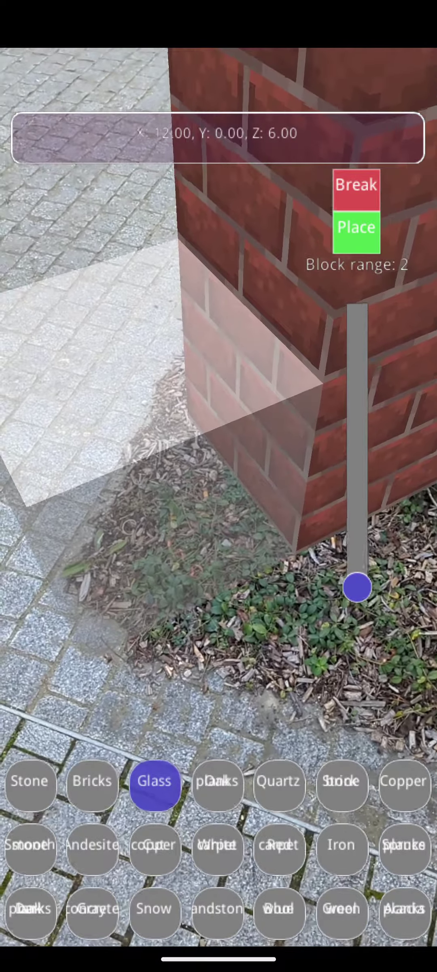
left_click(90, 778)
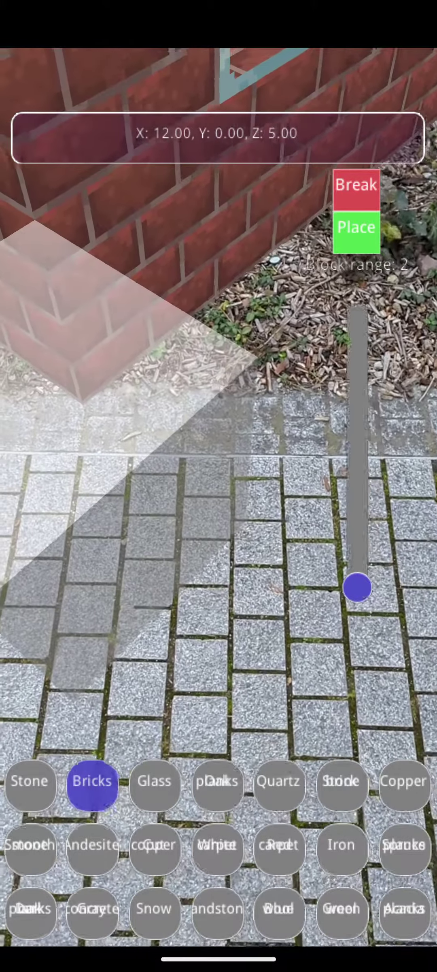
Step: Place a spruce block, two brick blocks, and an oak planks block at the wall base
left_click(404, 845)
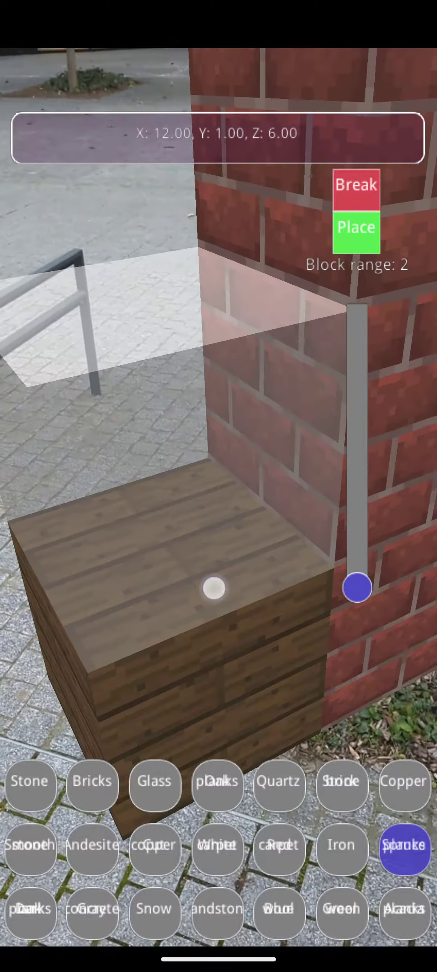
left_click(356, 232)
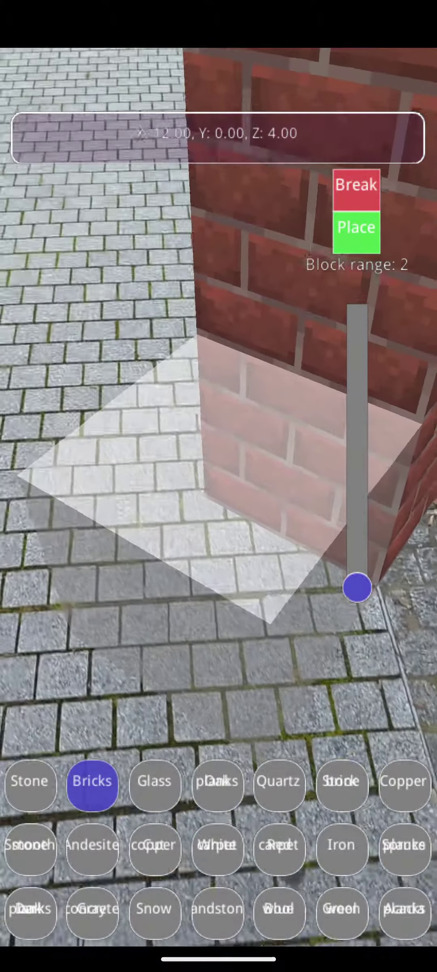
left_click(248, 589)
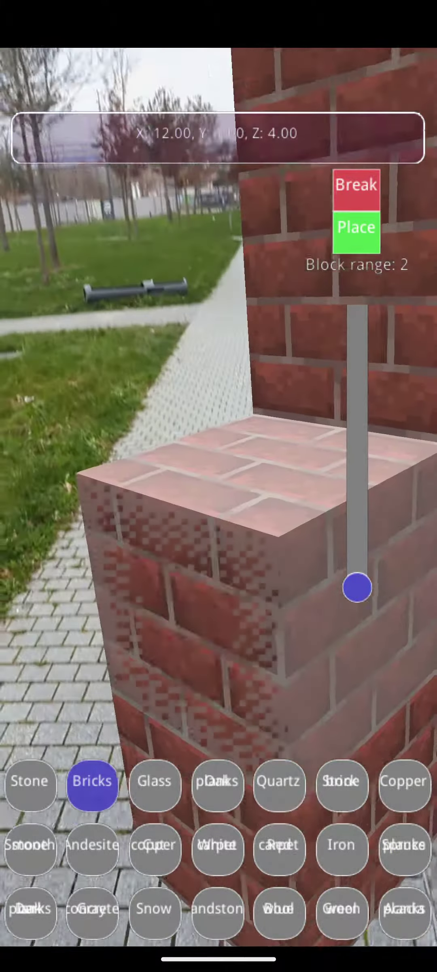
left_click(248, 588)
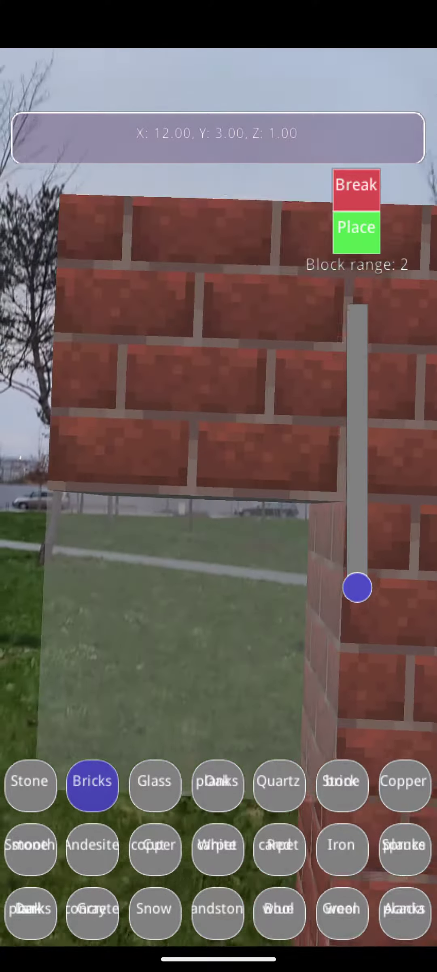
left_click(244, 632)
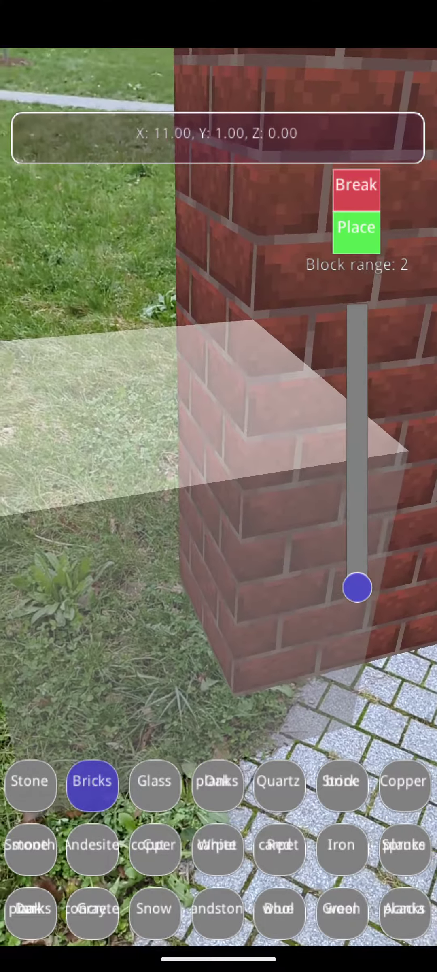
left_click(30, 907)
left_click(189, 624)
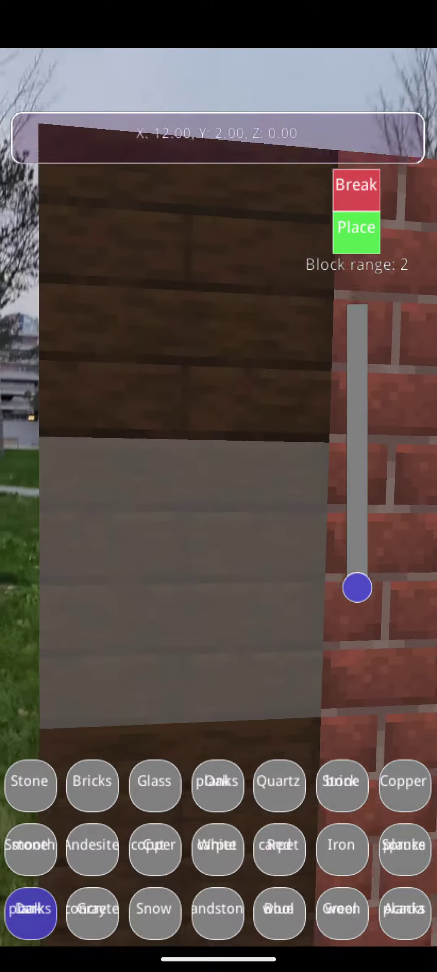
Step: Stack several more brick blocks onto the wall
left_click(92, 780)
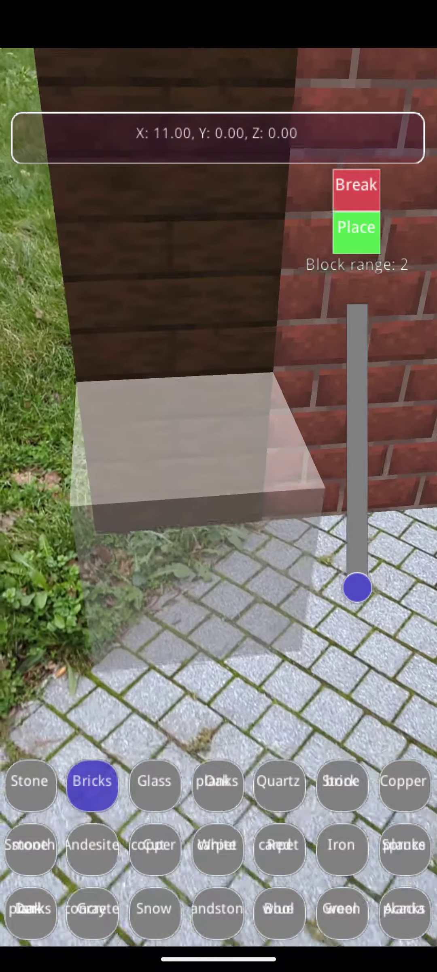
left_click(356, 227)
left_click(356, 228)
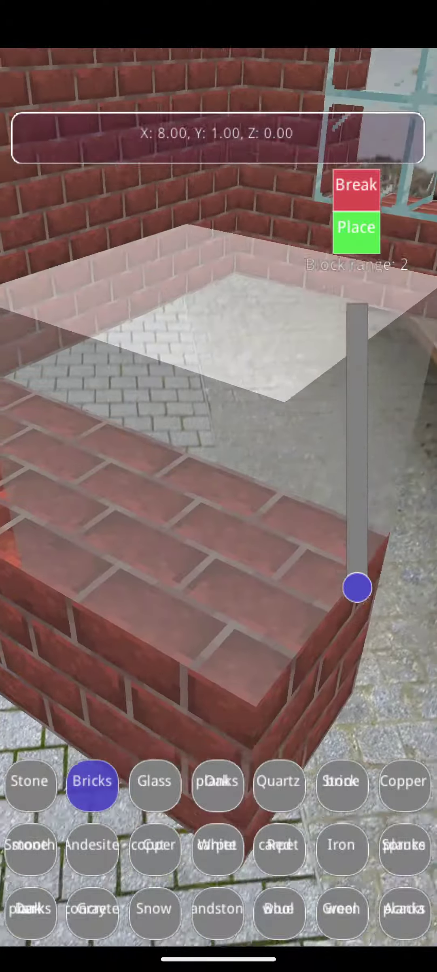
left_click(228, 664)
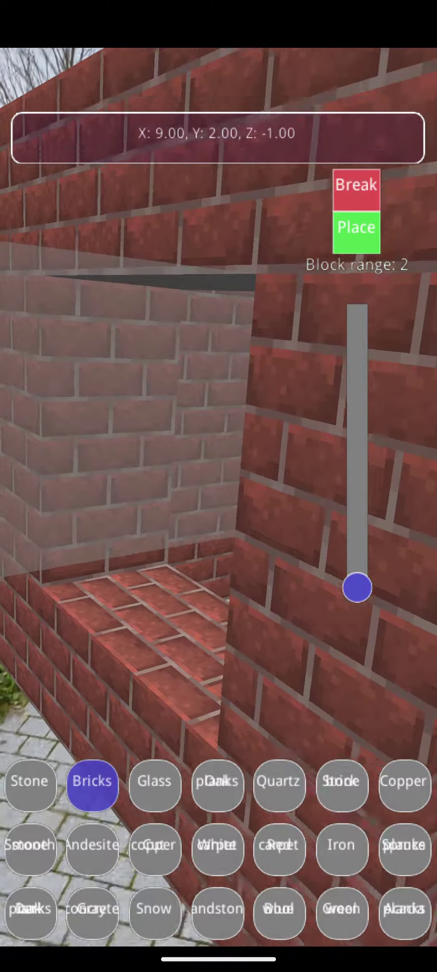
Step: Set a glass window block into the wall and stack two stone blocks below it
left_click(154, 780)
left_click(201, 639)
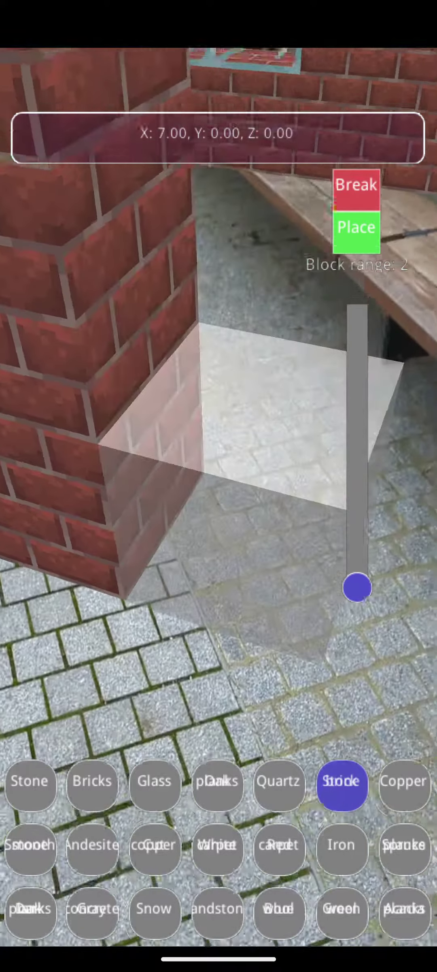
left_click(244, 608)
left_click(244, 608)
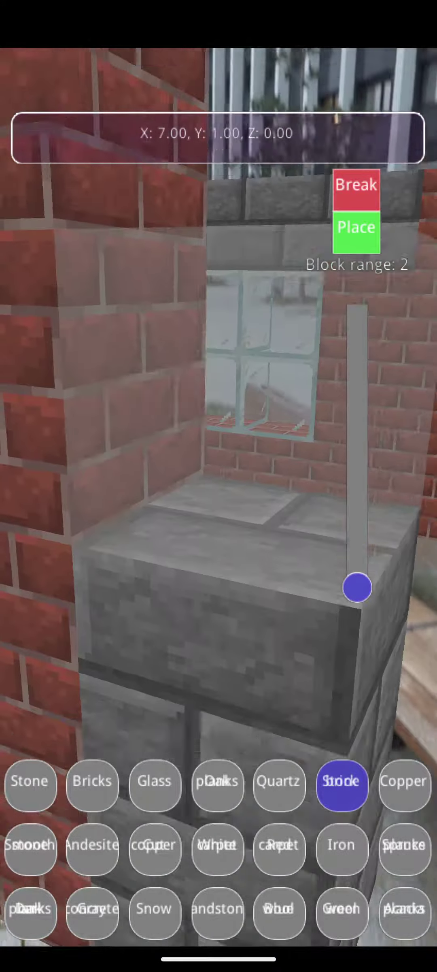